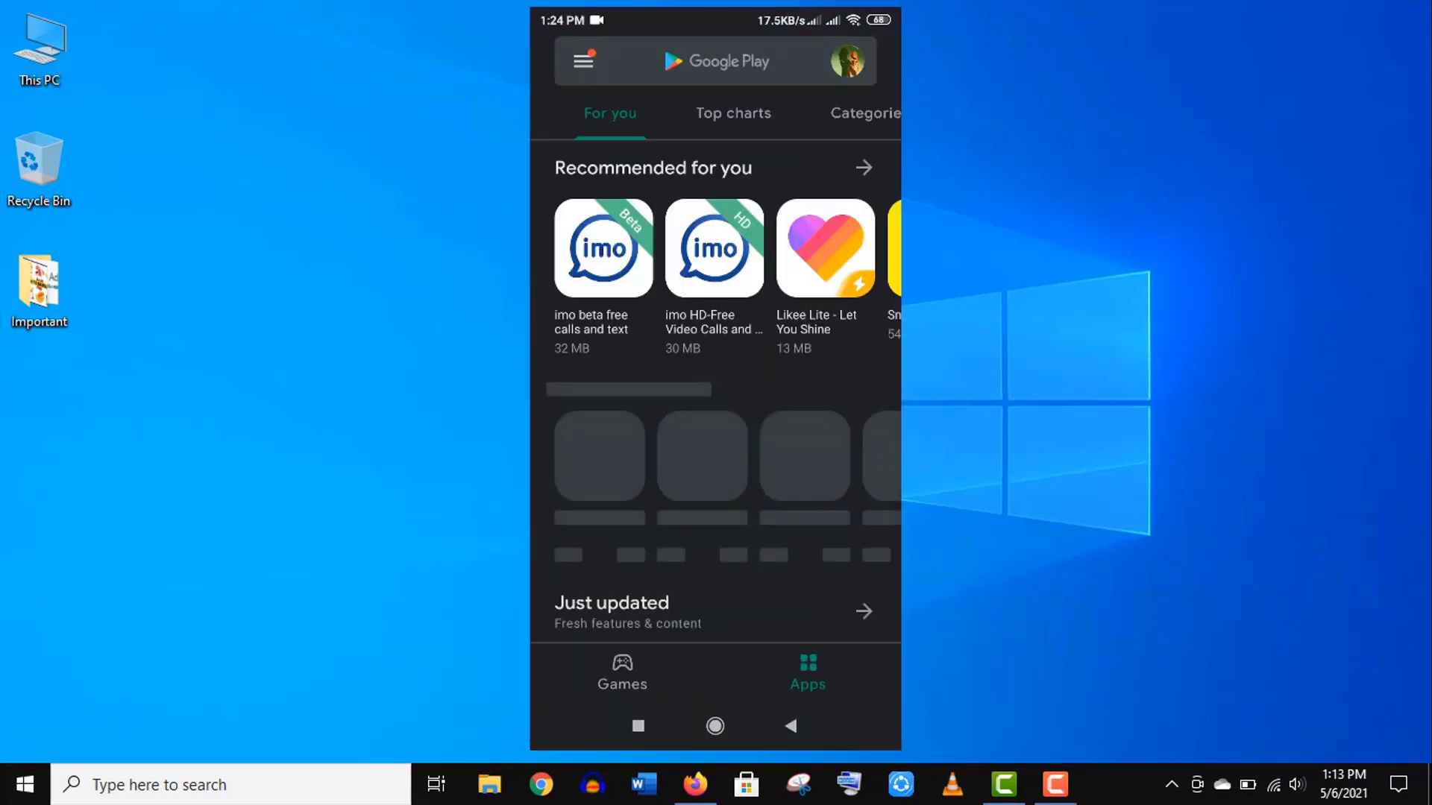
Step: Search the Play Store for 'google drive' and launch Google Drive from its store page
type("google d")
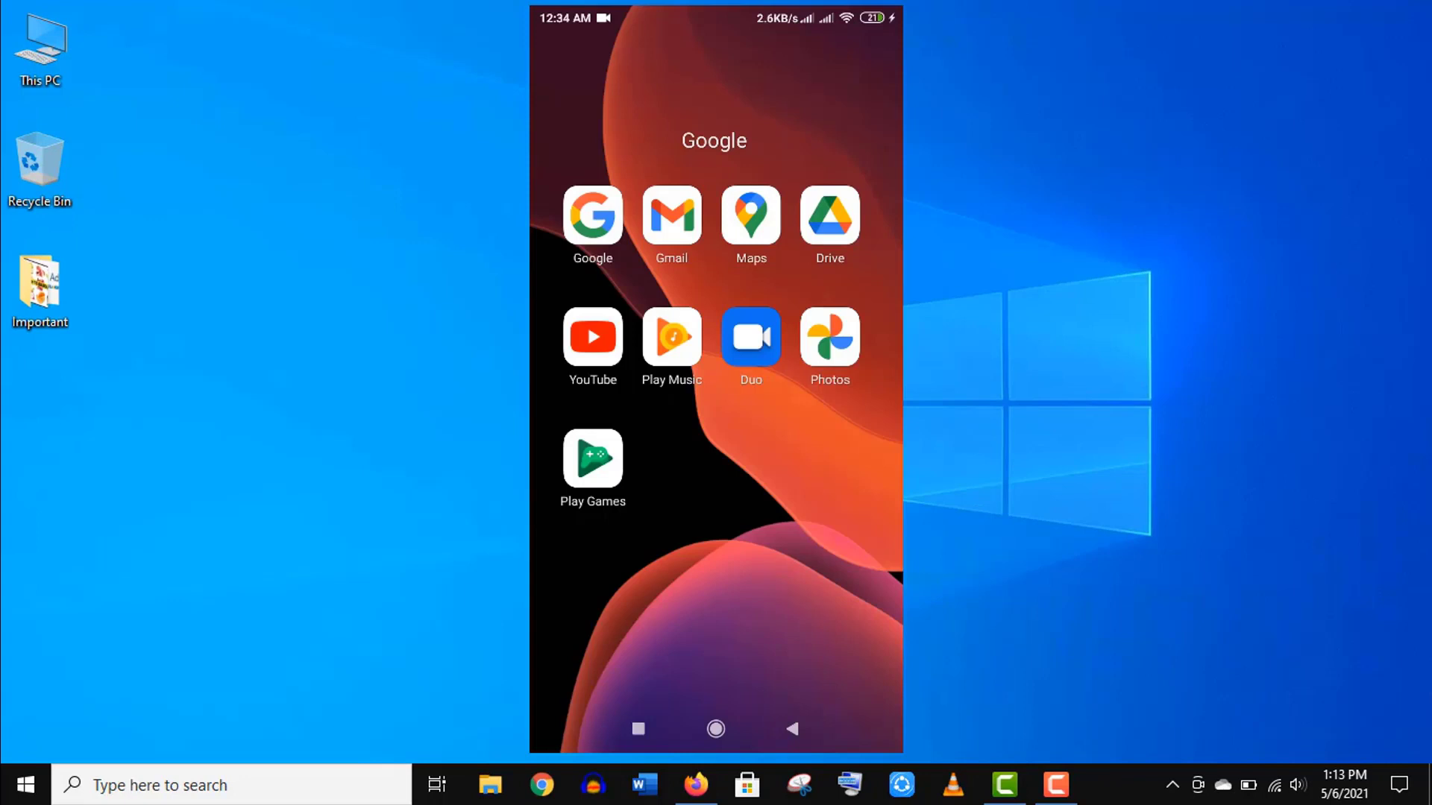
left_click(829, 215)
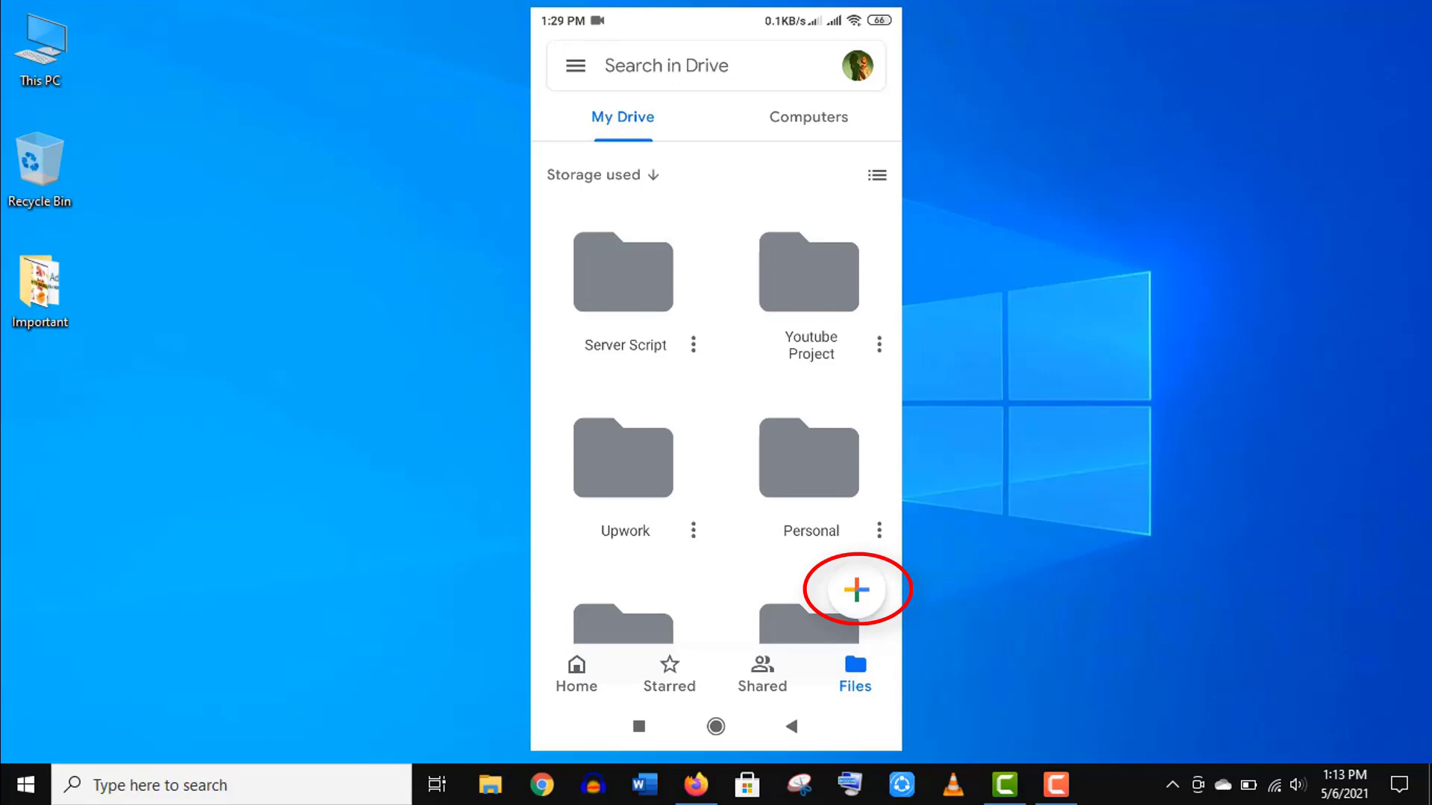
Step: Upload a JPG image from the phone's recent files into My Drive via the + menu
left_click(857, 591)
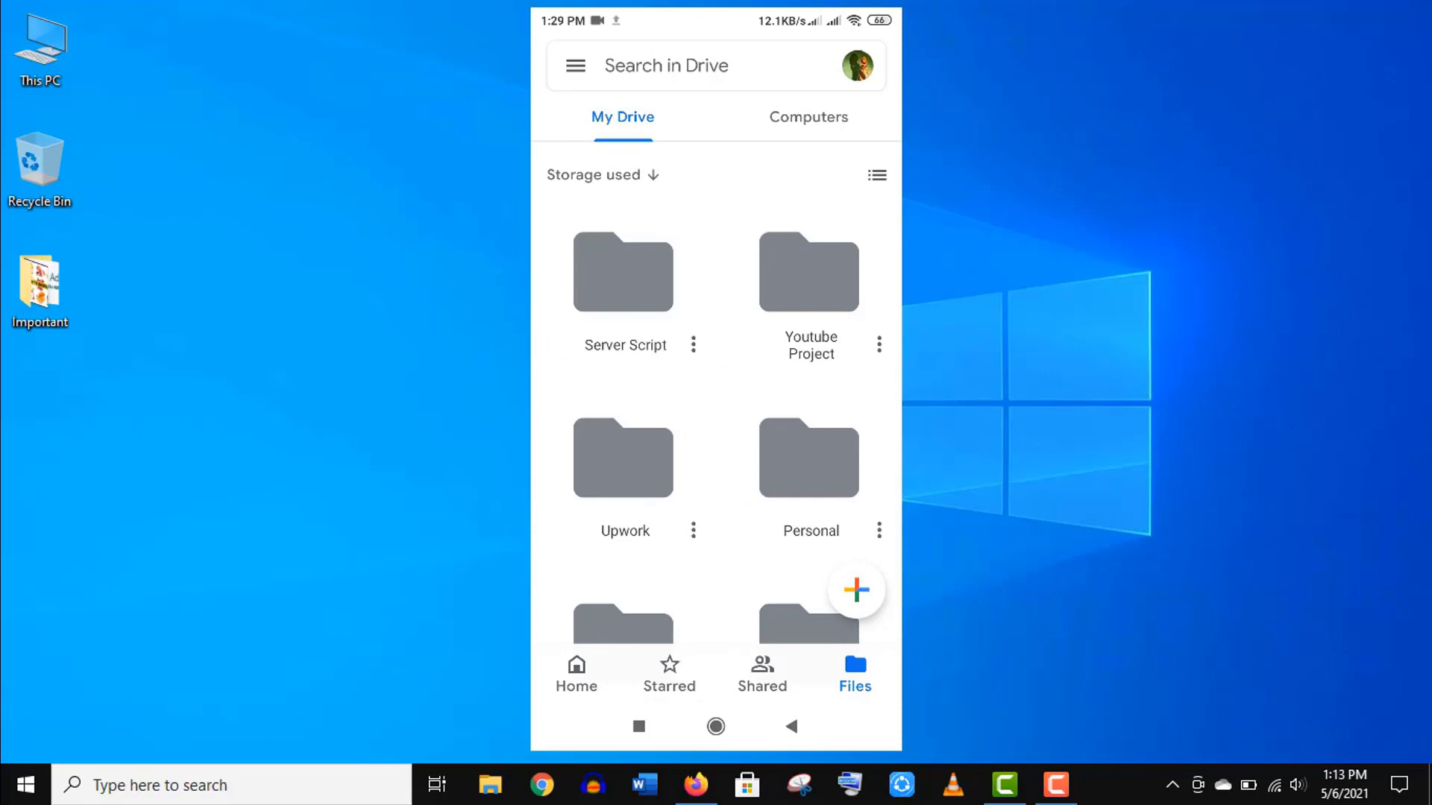
Step: Scroll down the My Drive grid to reach the Photos folder
scroll(715, 358, "down", 5)
scroll(716, 358, "down", 1)
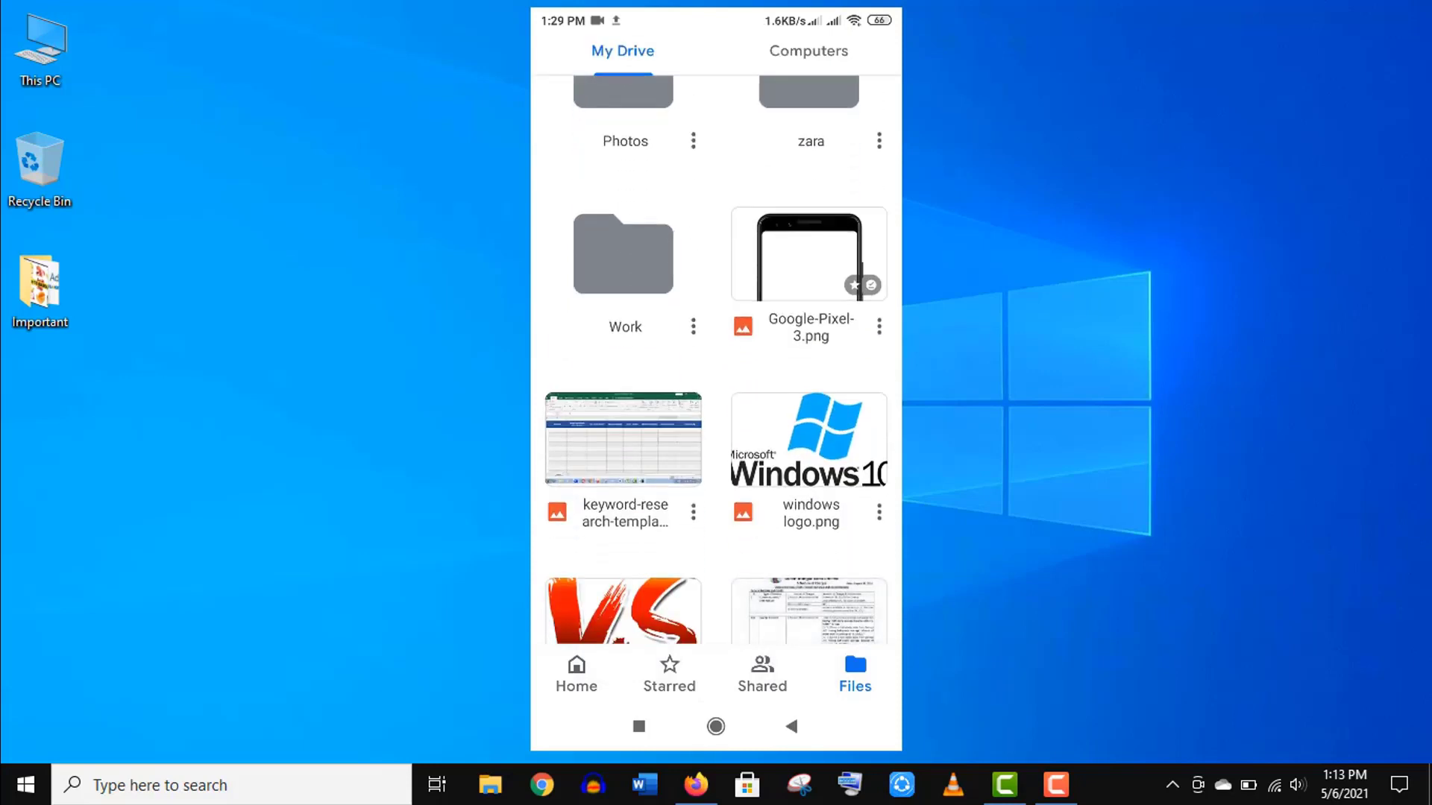
scroll(716, 358, "down", 2)
scroll(716, 358, "down", 1)
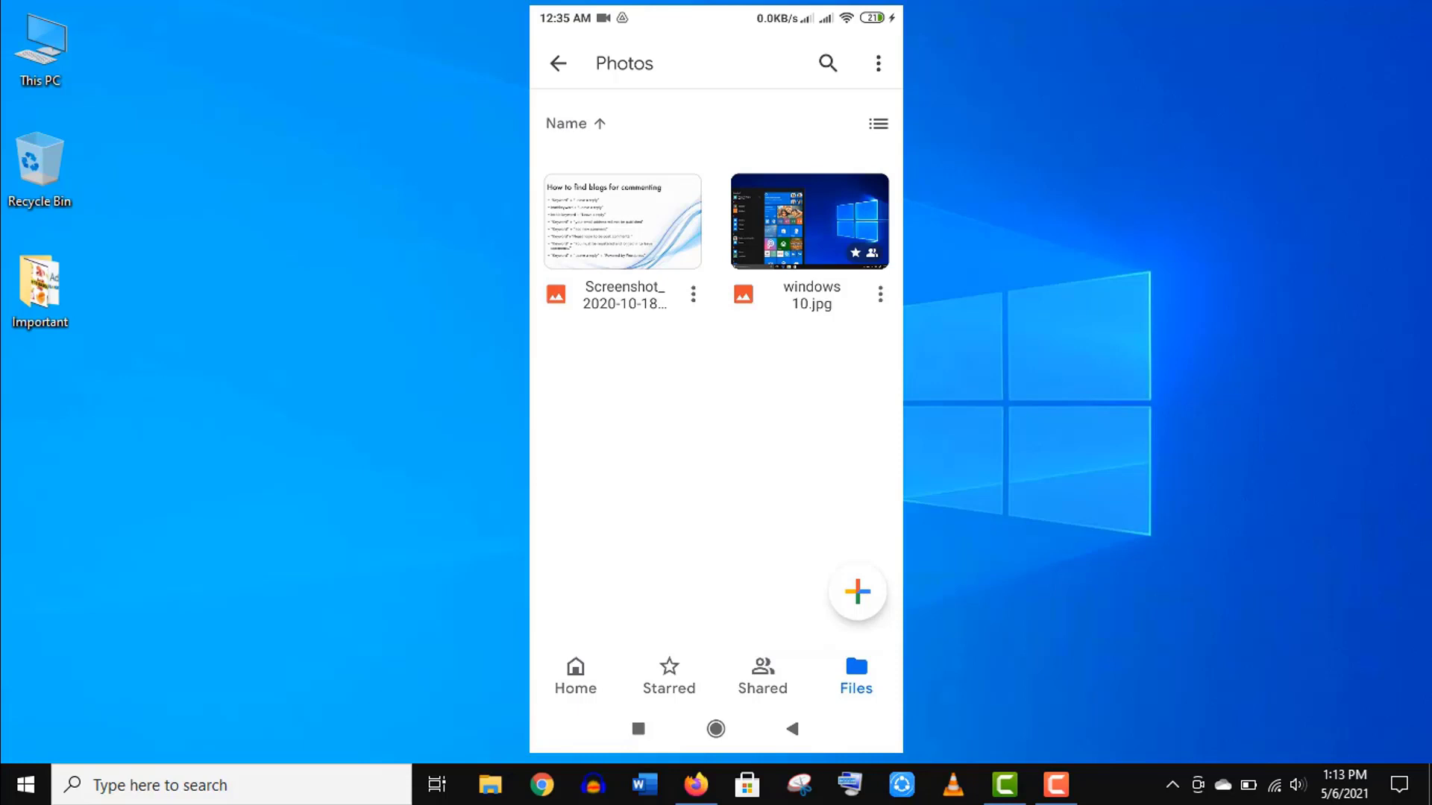
Step: Go to the phone's home screen, close the Google folder and launch File Manager
left_click(716, 728)
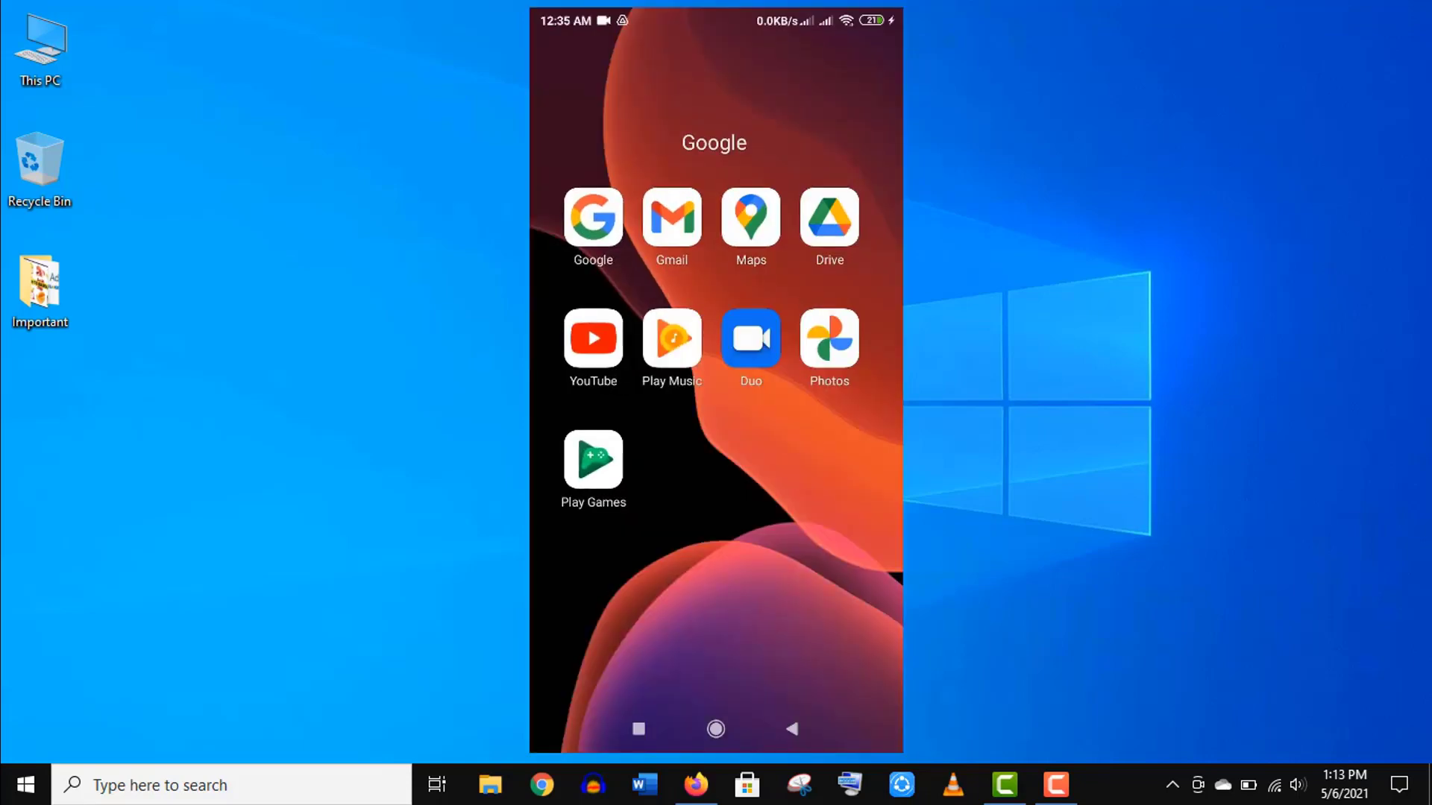
left_click(716, 729)
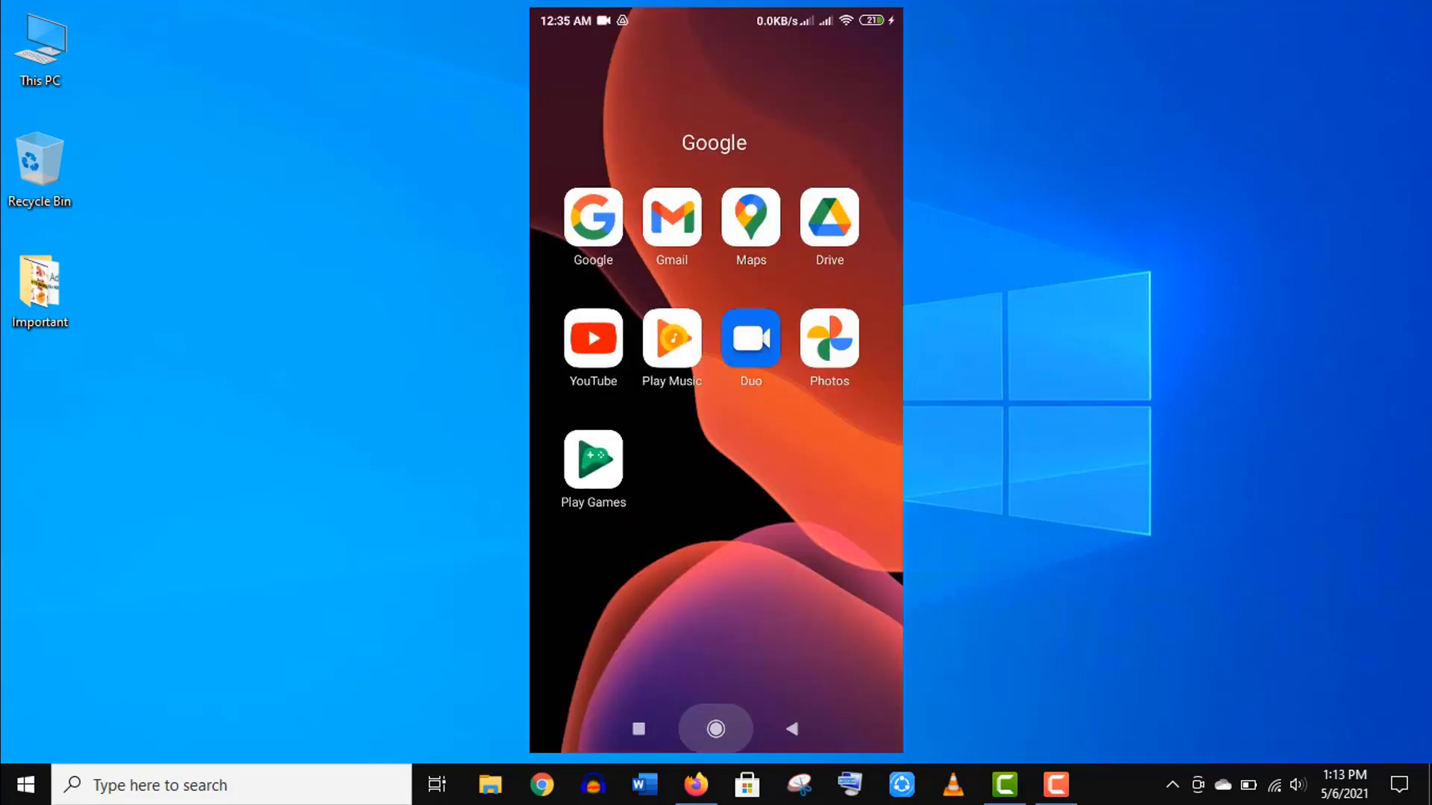
left_click_drag(597, 448, 835, 447)
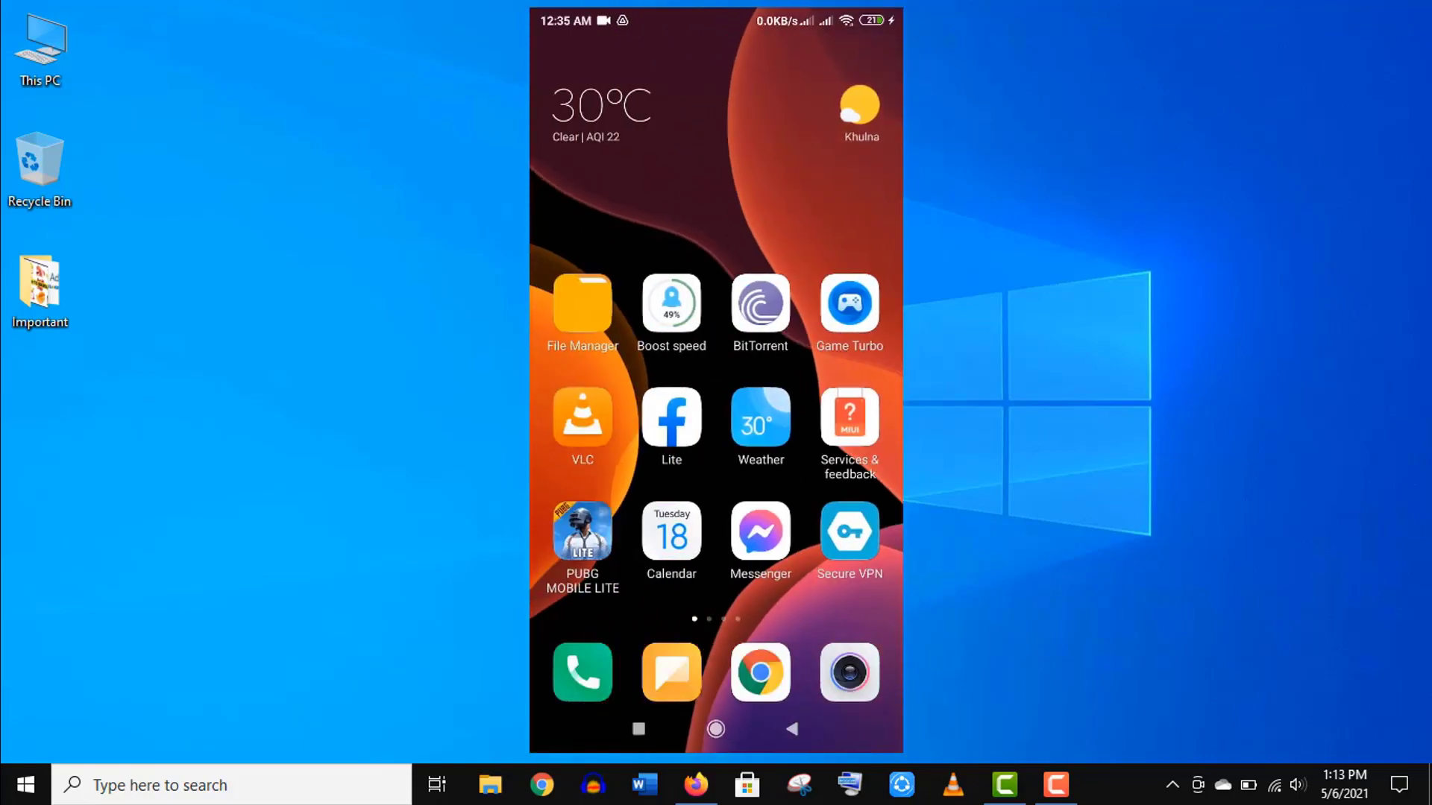
left_click(582, 303)
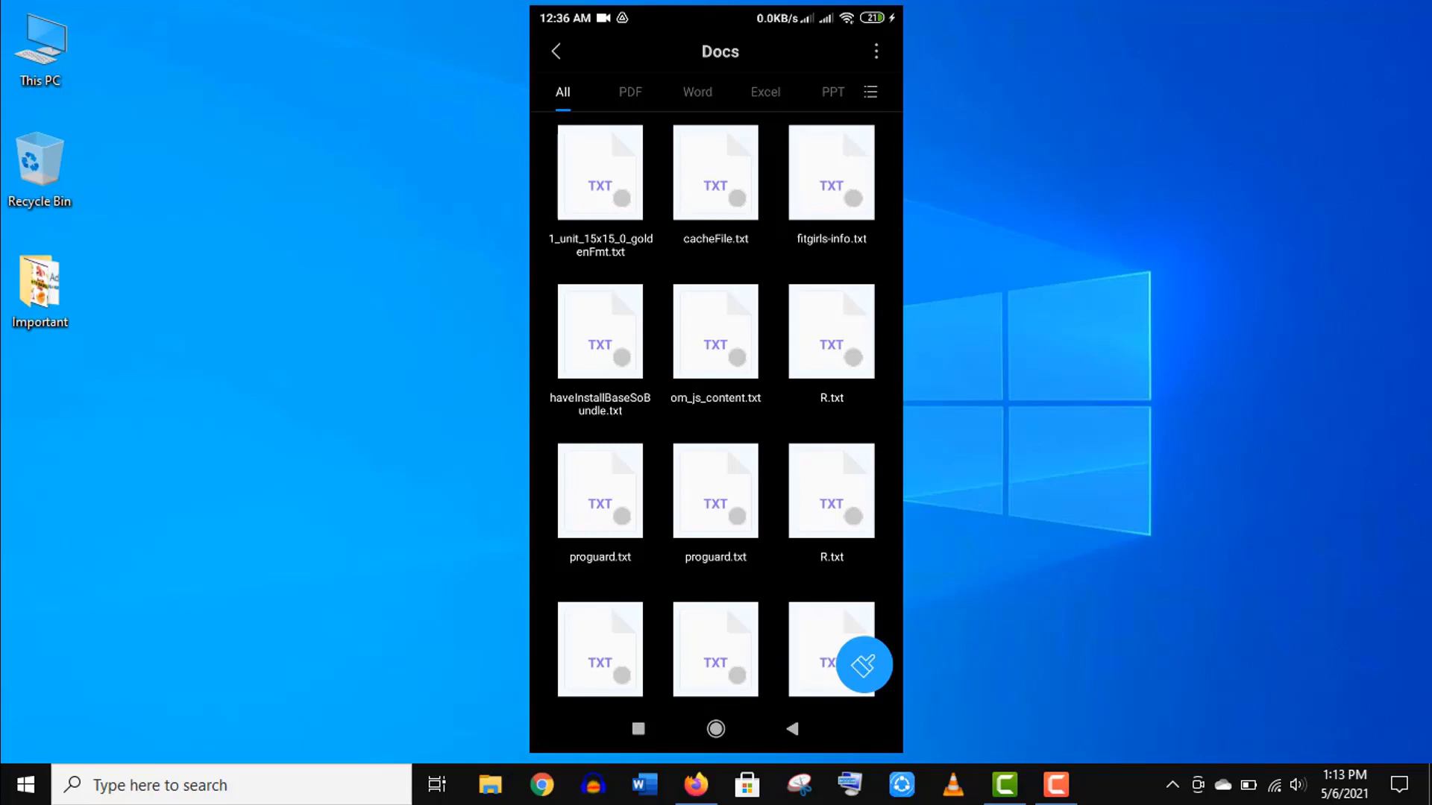
Step: Select fitgirls-info.txt in the Docs list to bring up its file actions
left_click(831, 172)
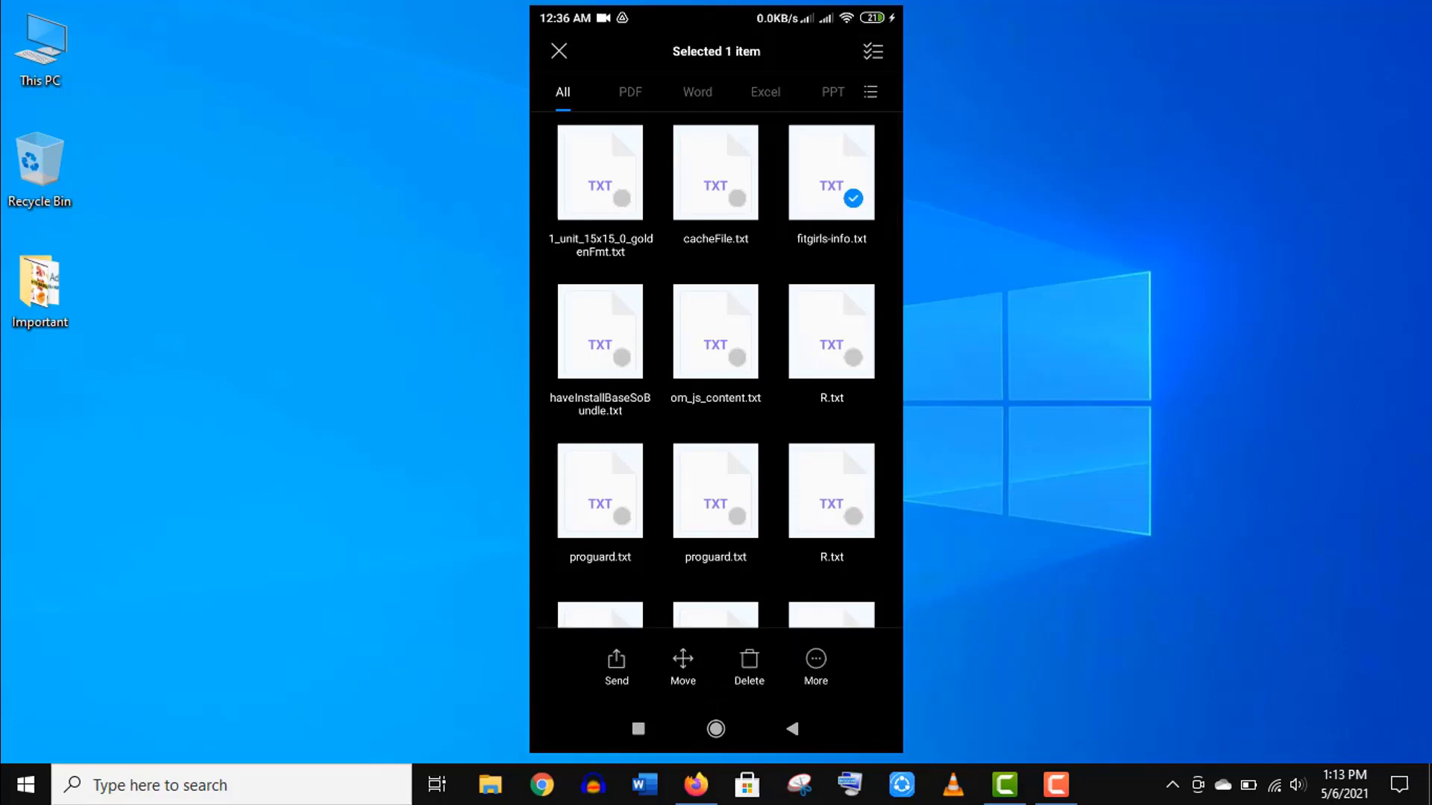